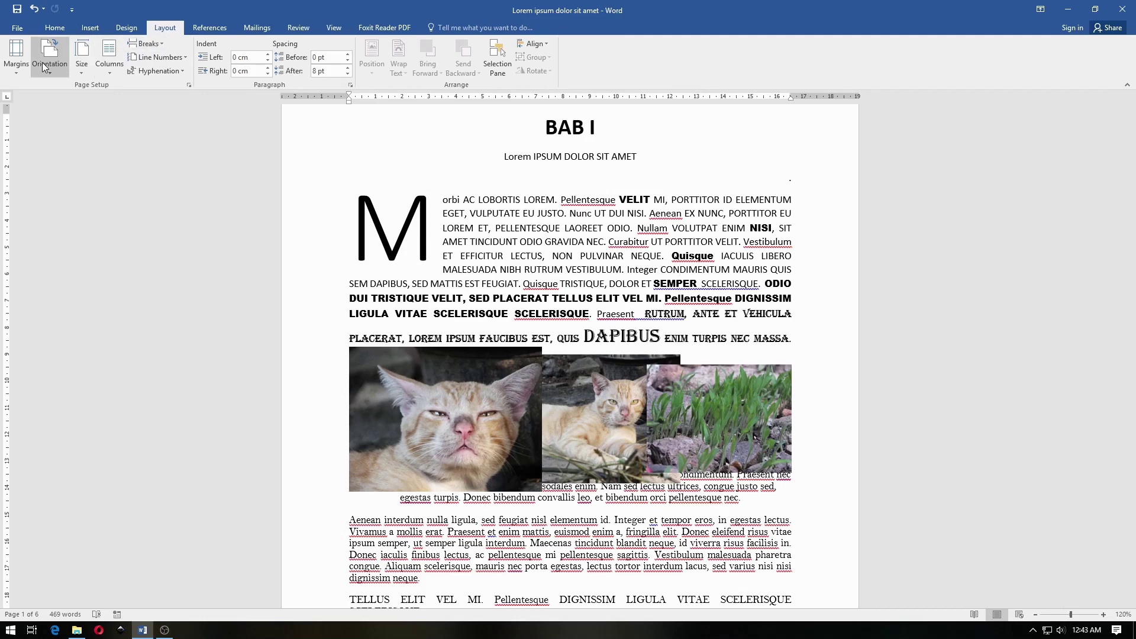
Turn on View gridlines over the 'Lorem ipsum dolor sit amet' page and scroll to check them.
click(17, 66)
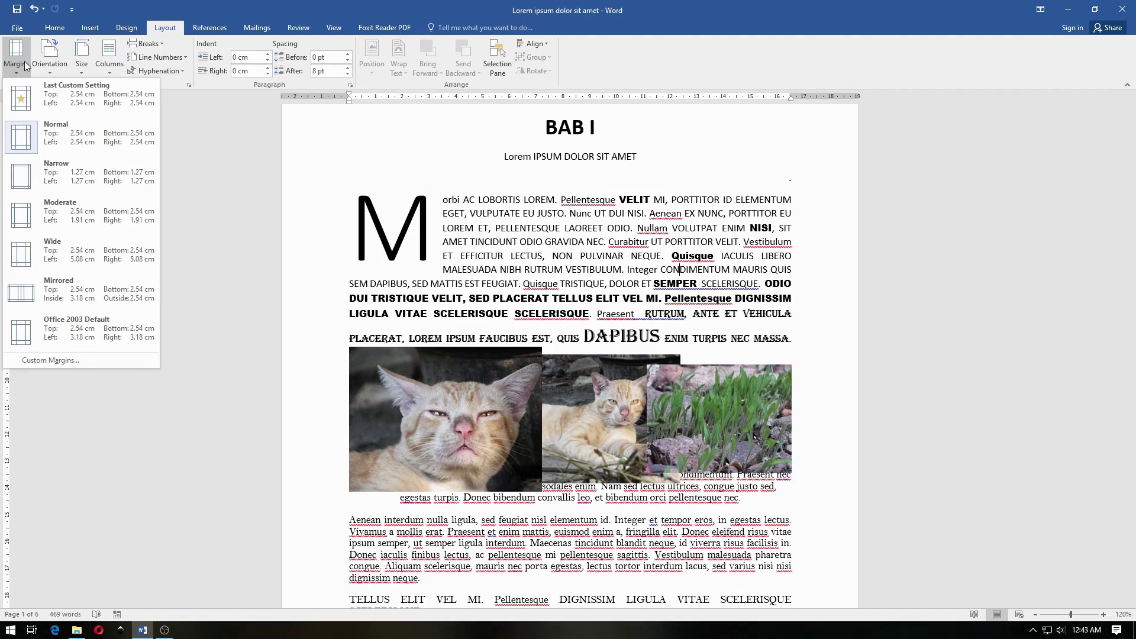
click(294, 203)
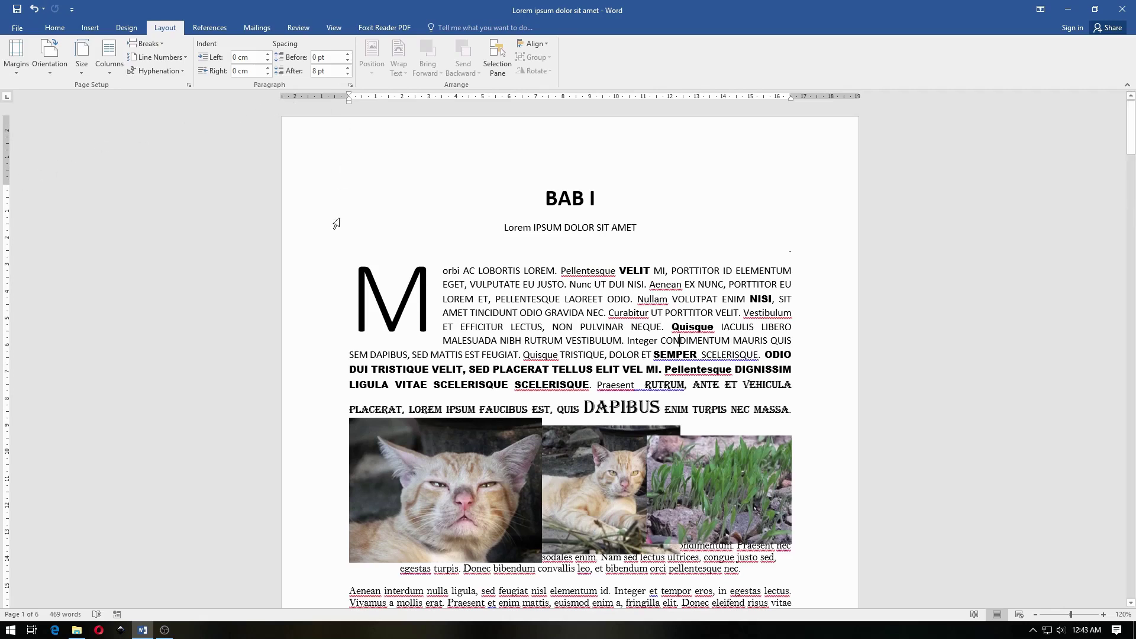
click(322, 29)
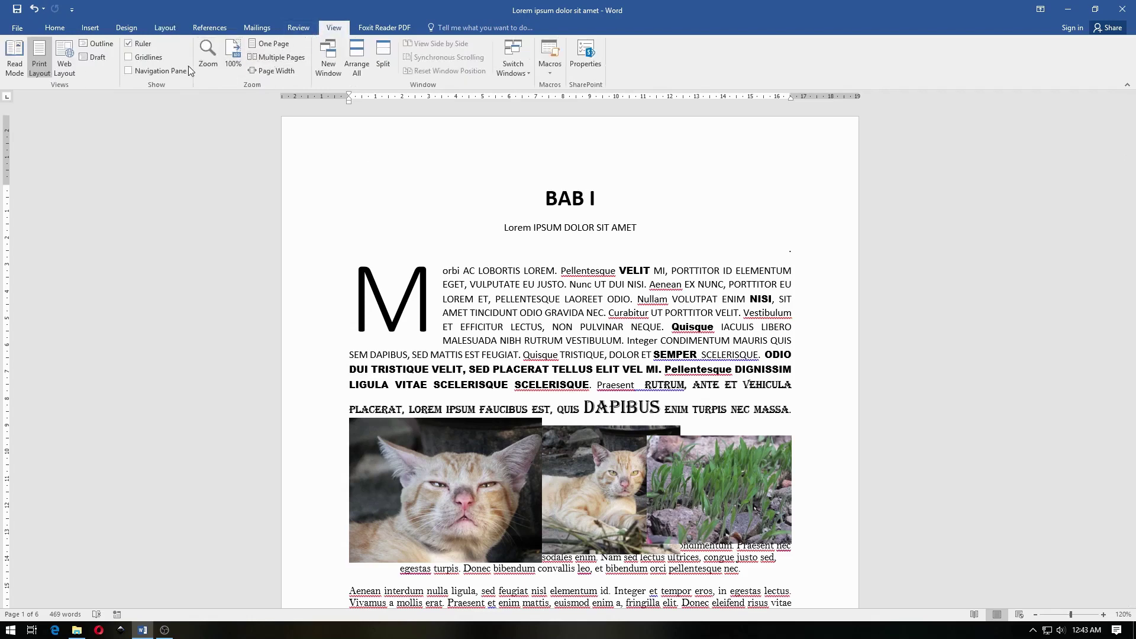
click(142, 59)
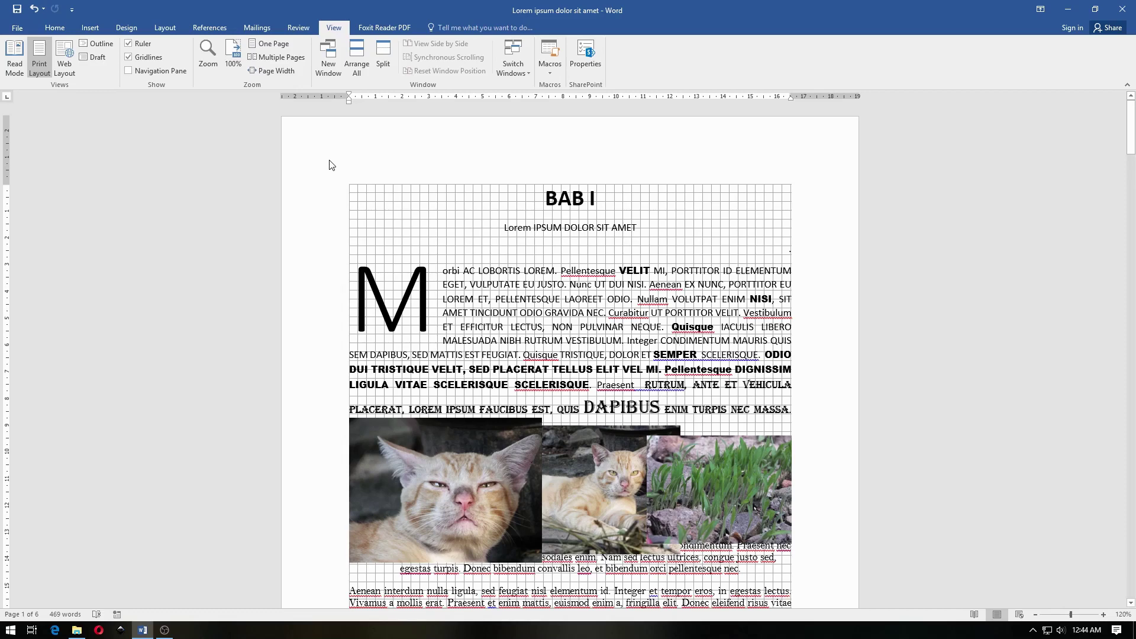
scroll(882, 228, down, 1)
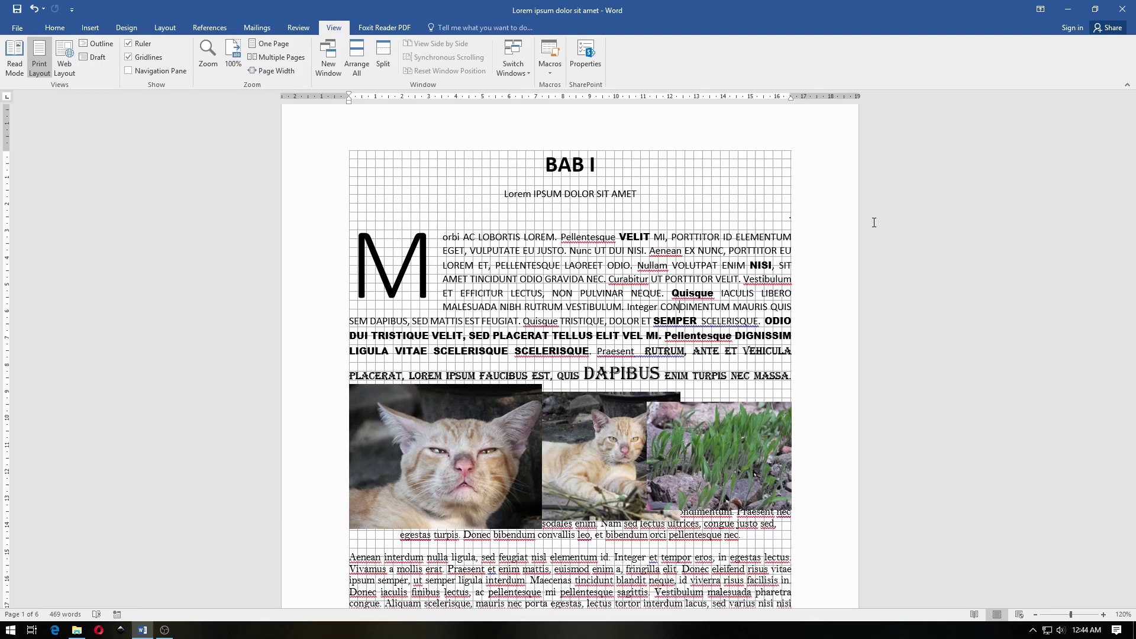
scroll(874, 222, up, 1)
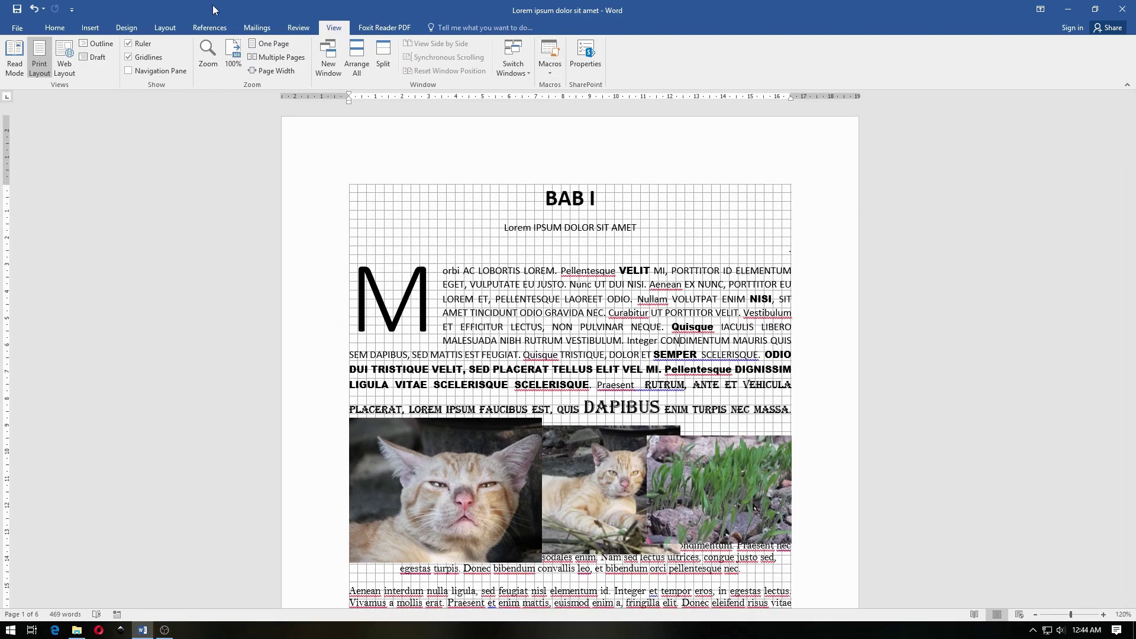
Apply the Narrow margin preset, 1.27 cm on every side.
click(165, 29)
click(23, 56)
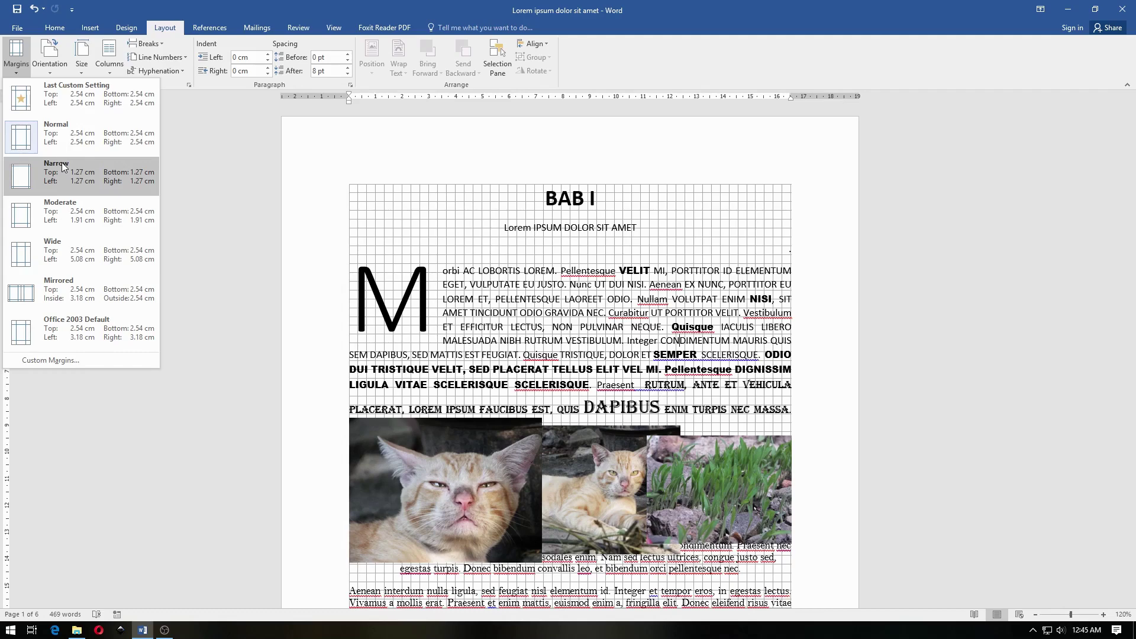
click(63, 168)
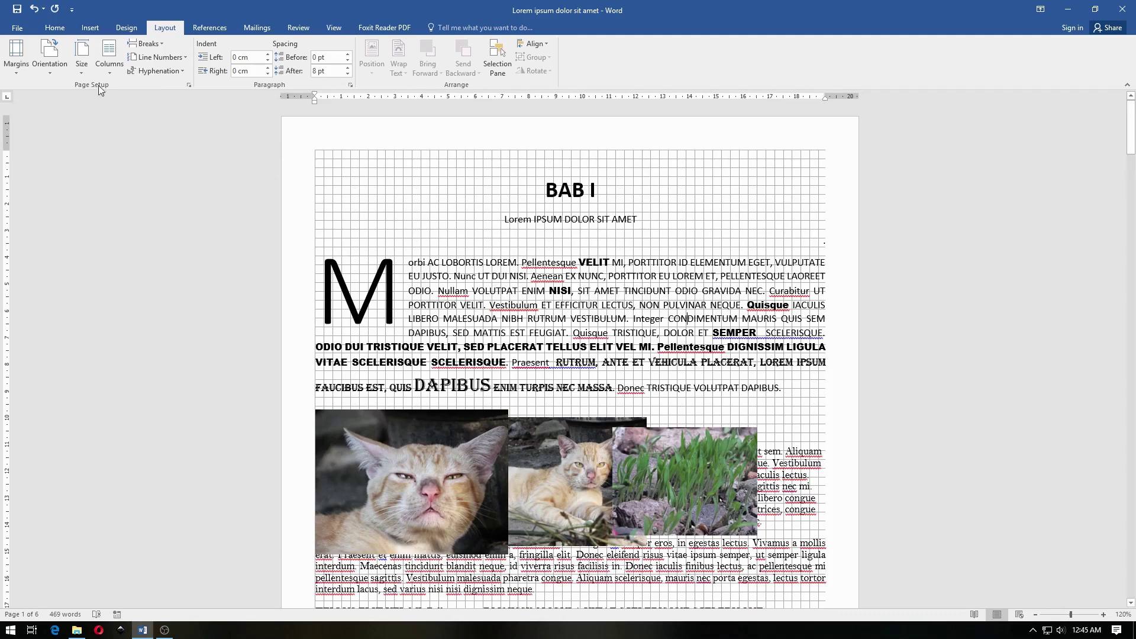
click(19, 72)
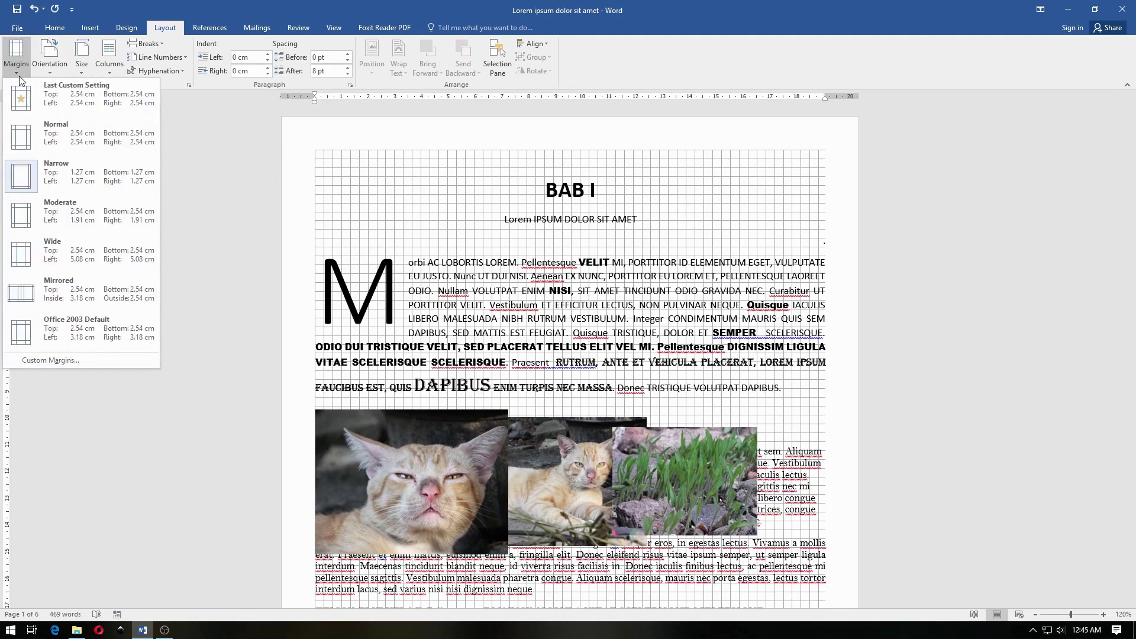
Apply Moderate margins: 2.54 cm top and bottom, 1.91 cm left and right.
click(84, 216)
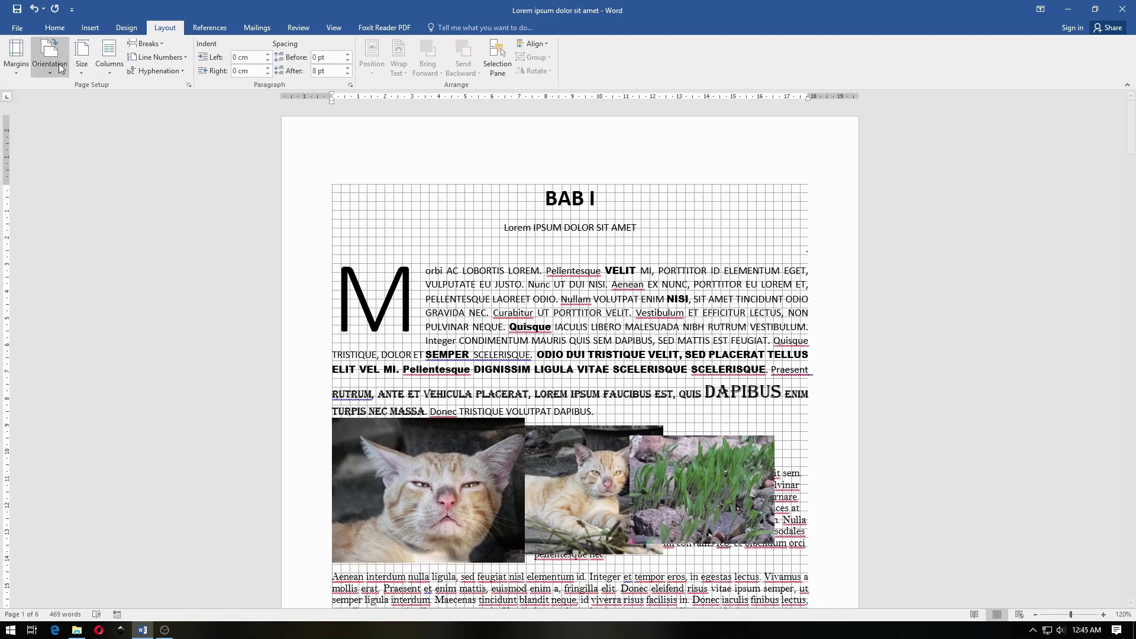
click(60, 66)
click(12, 73)
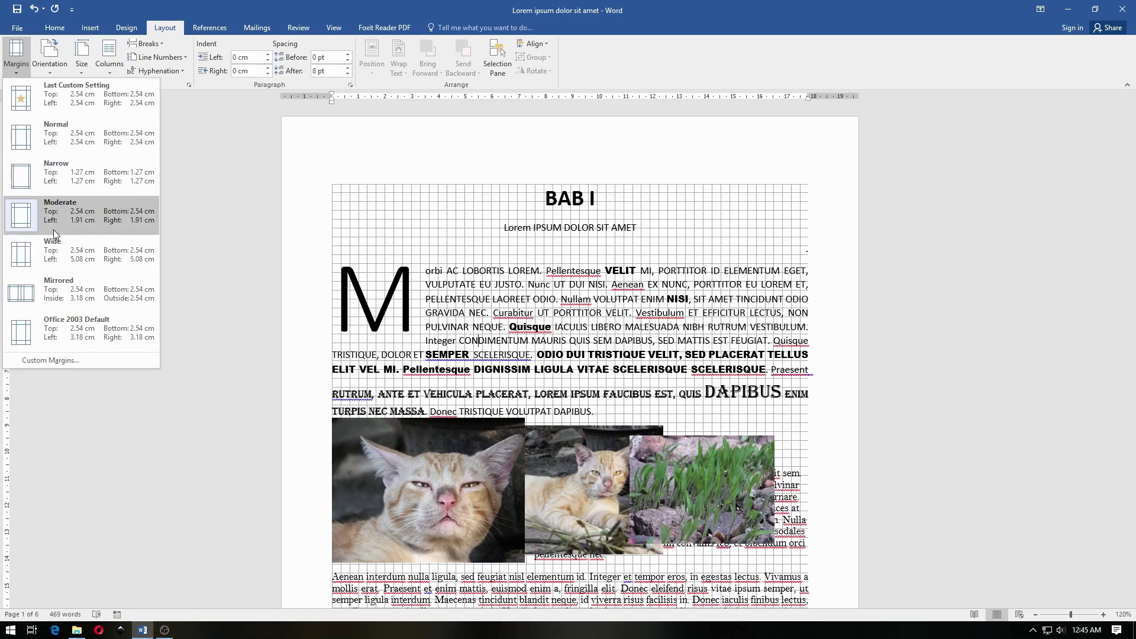
Try Wide margins, then switch to Mirrored: 3.18 cm inside, 2.54 cm outside.
click(83, 258)
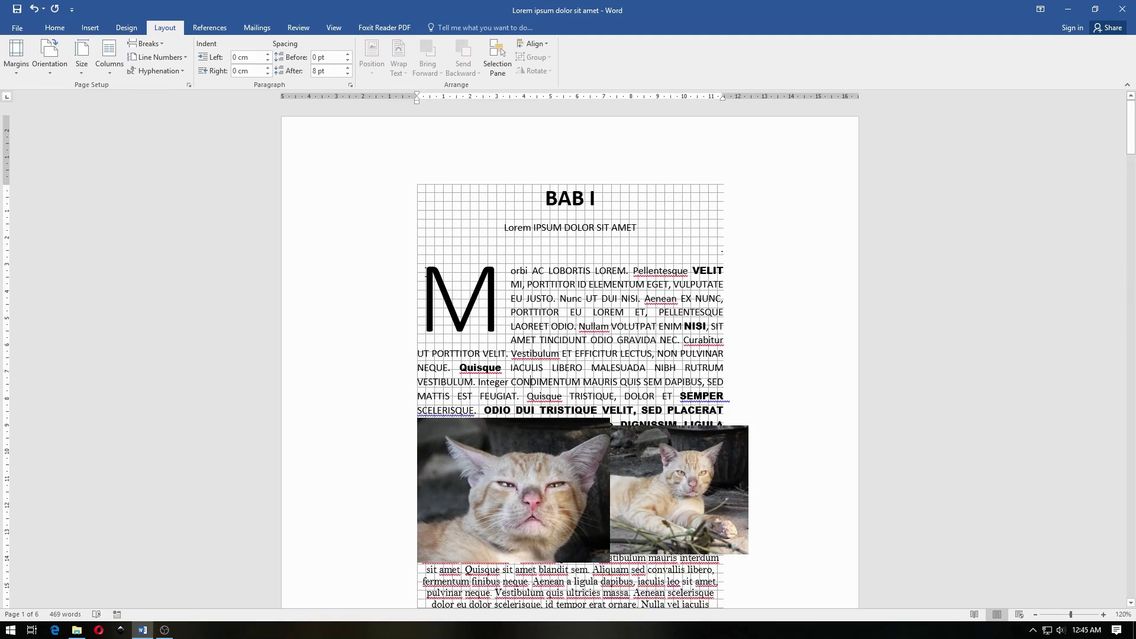
scroll(426, 273, down, 5)
scroll(425, 273, up, 4)
scroll(424, 270, up, 2)
click(16, 59)
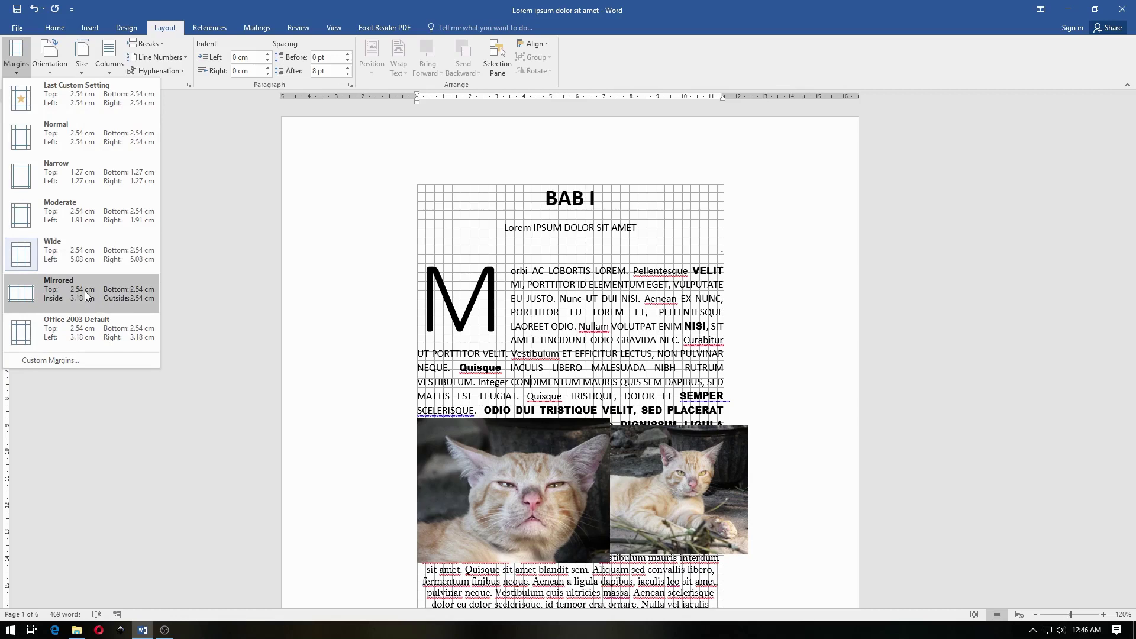
click(86, 294)
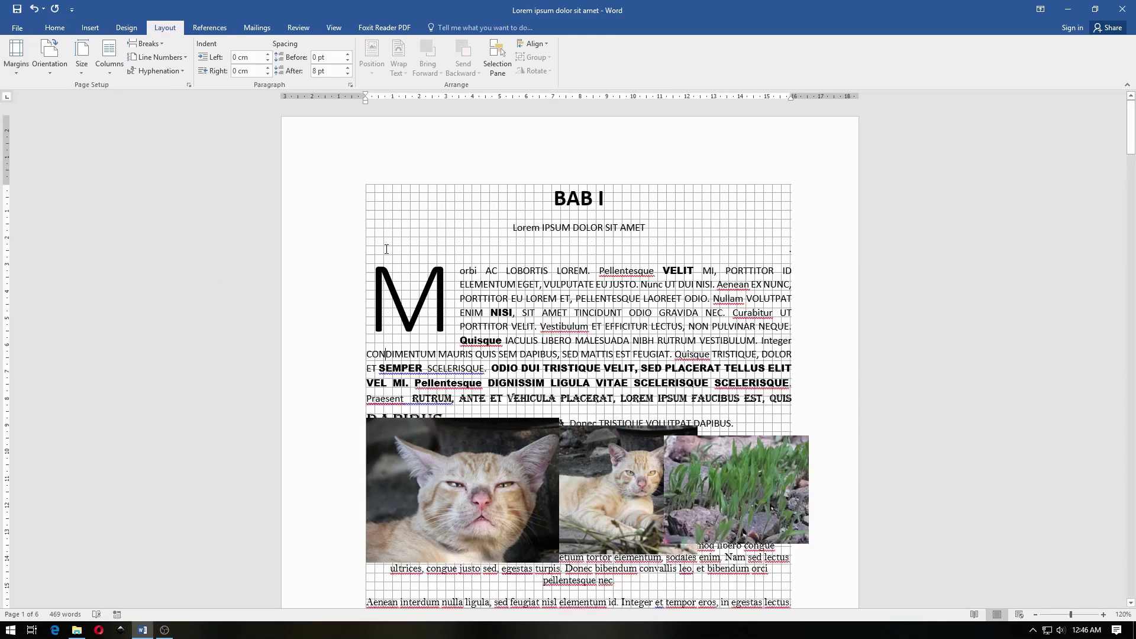
scroll(386, 249, down, 1)
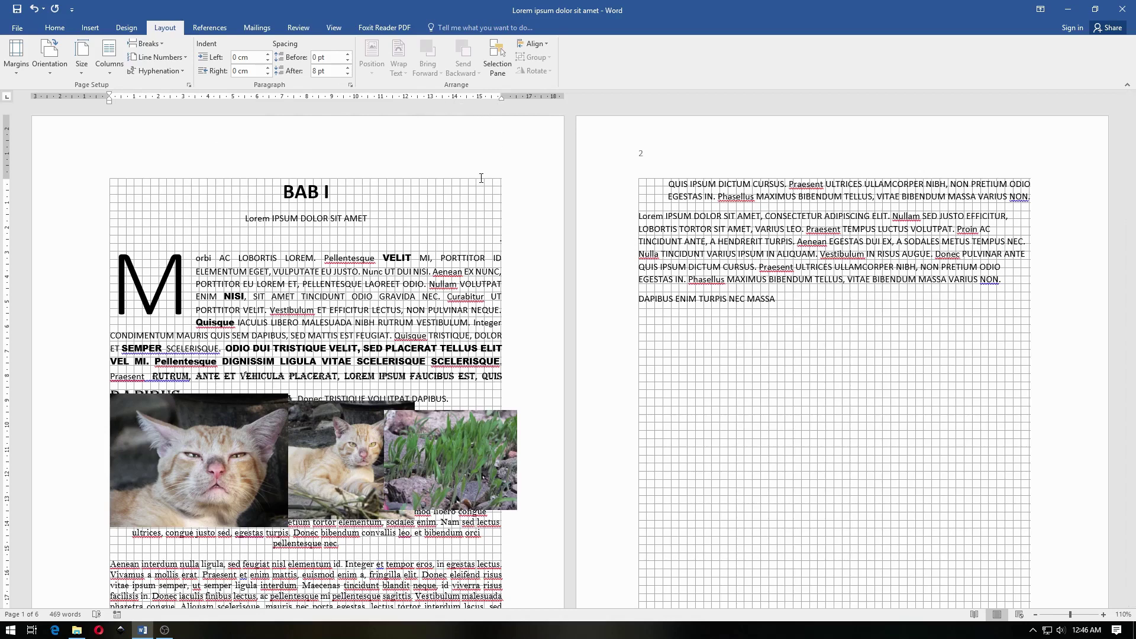
click(649, 228)
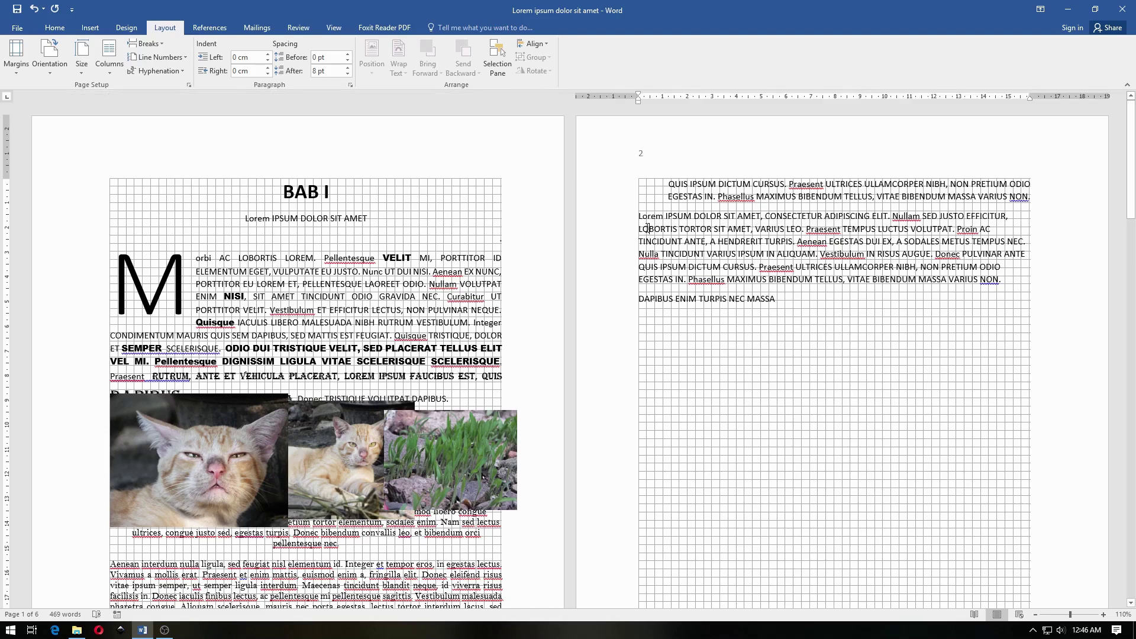
click(687, 240)
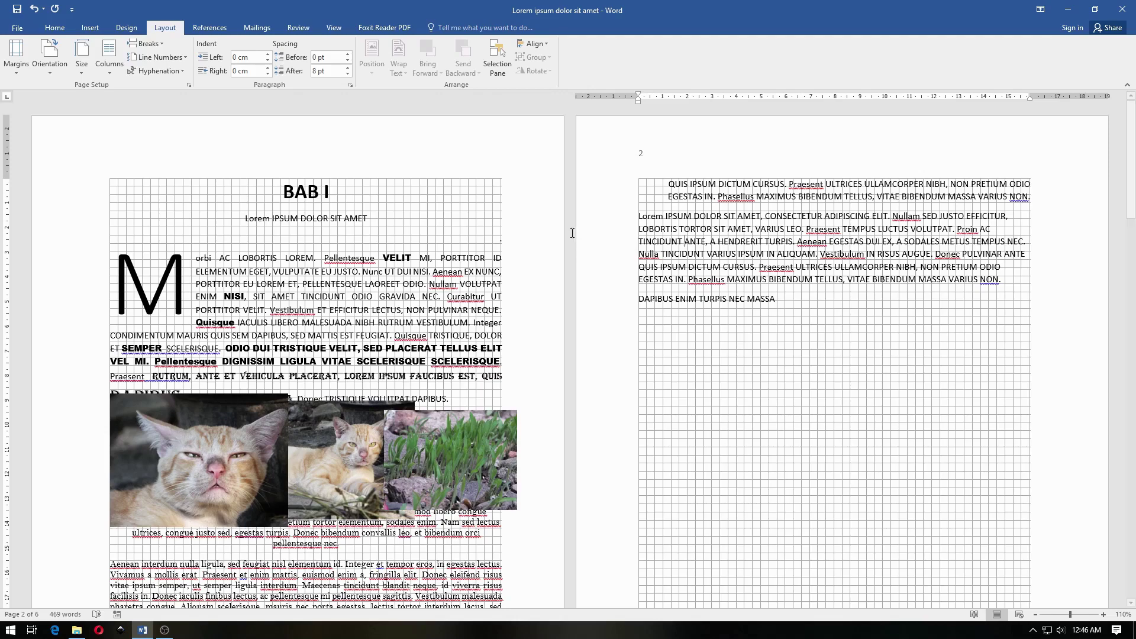
click(475, 248)
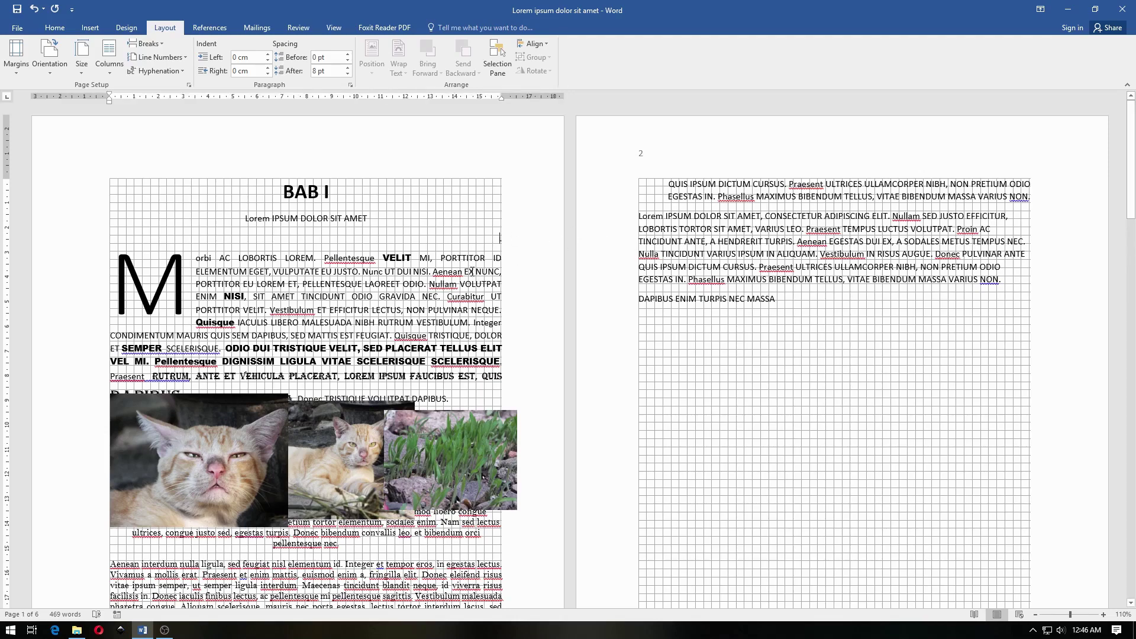
scroll(444, 308, down, 1)
scroll(415, 355, down, 3)
scroll(385, 402, down, 3)
scroll(357, 449, up, 5)
scroll(358, 450, up, 2)
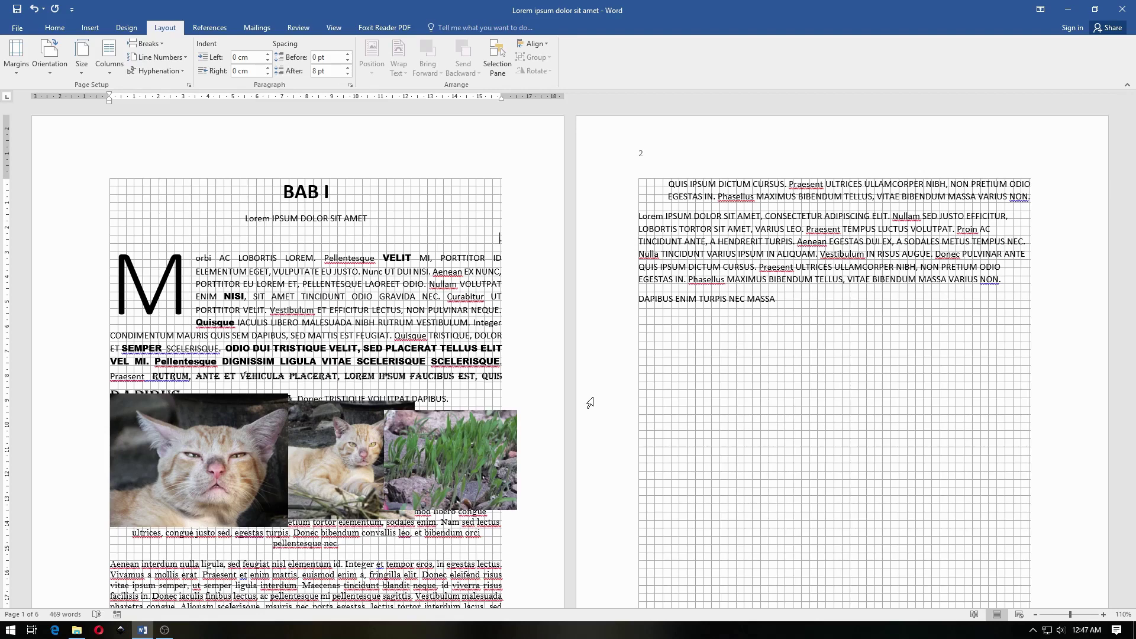
click(689, 256)
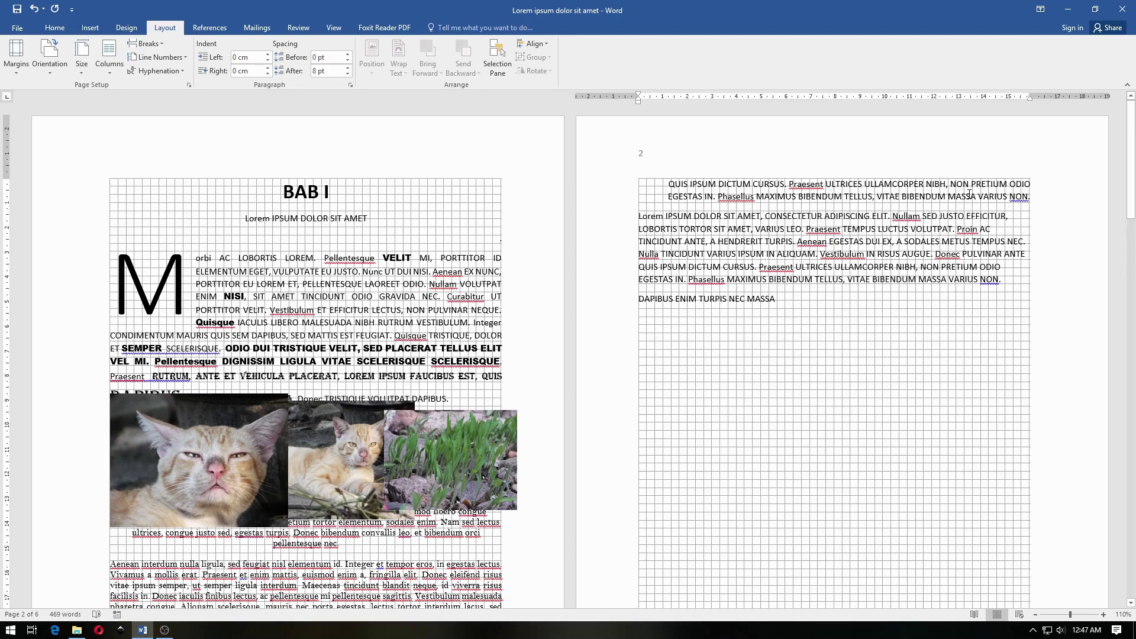
Apply Office 2003 Default margins: 2.54 cm top and bottom, 3.18 cm left and right.
click(330, 192)
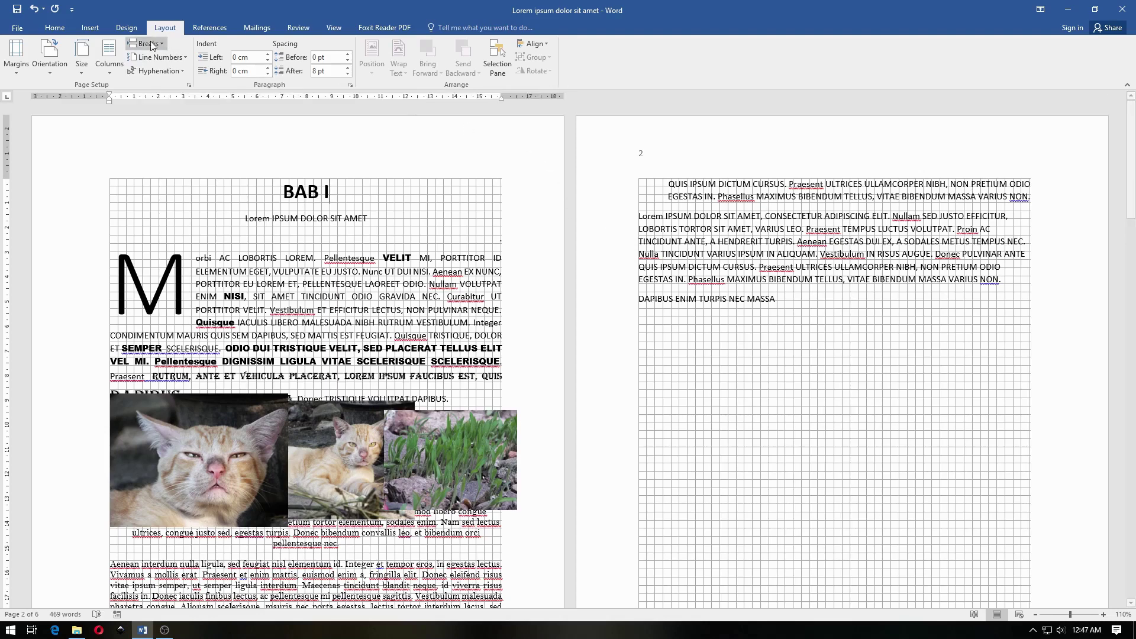
click(17, 66)
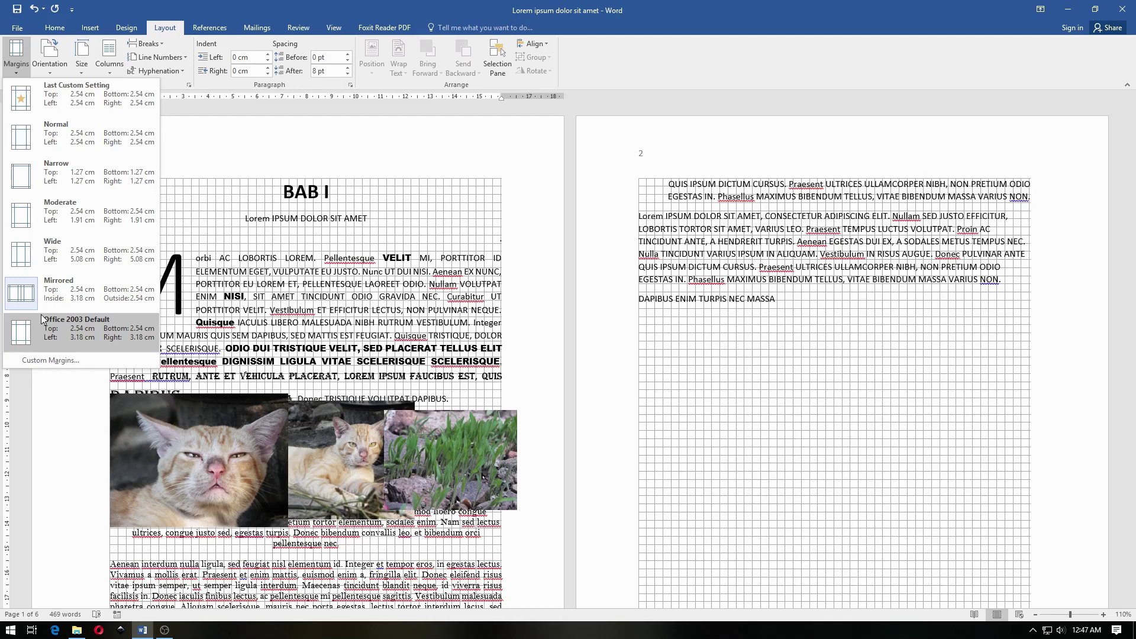
click(41, 314)
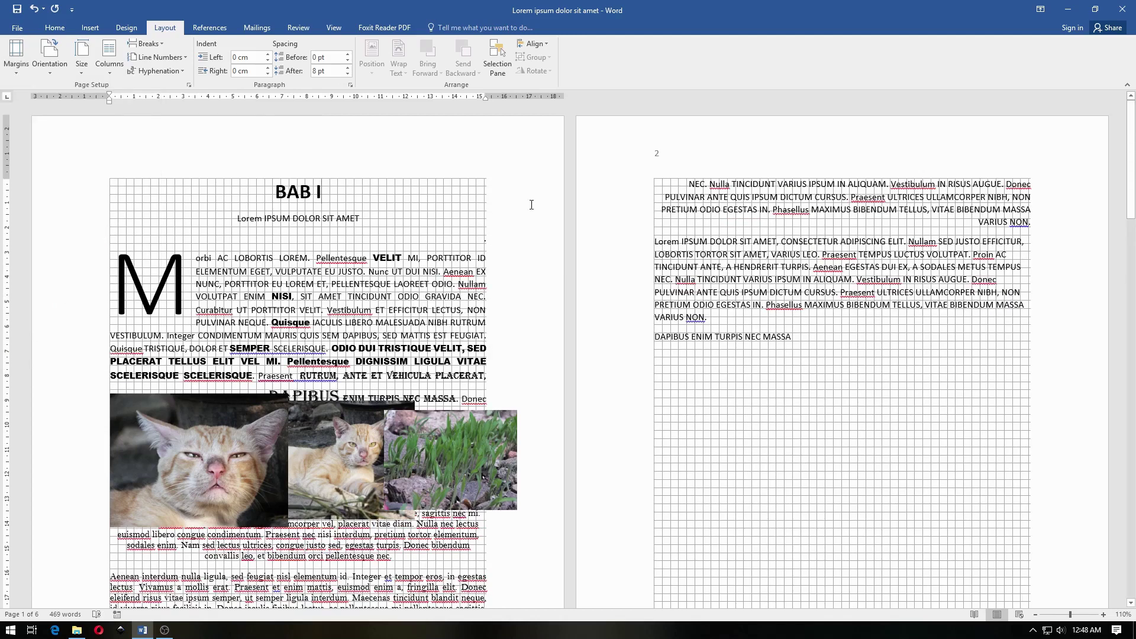
click(283, 258)
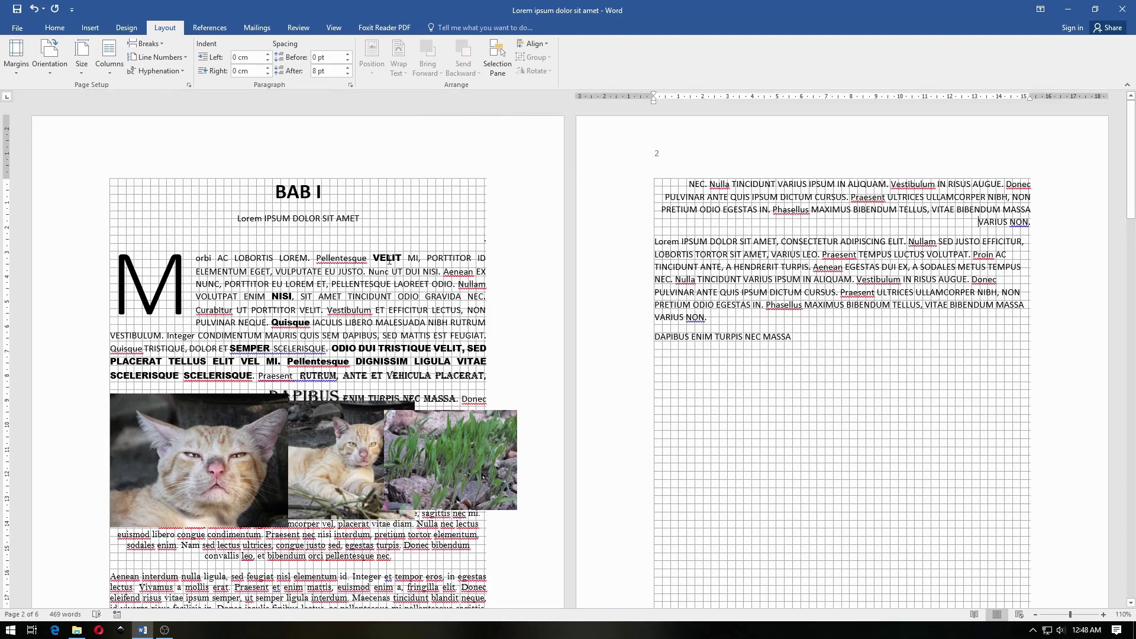
click(16, 56)
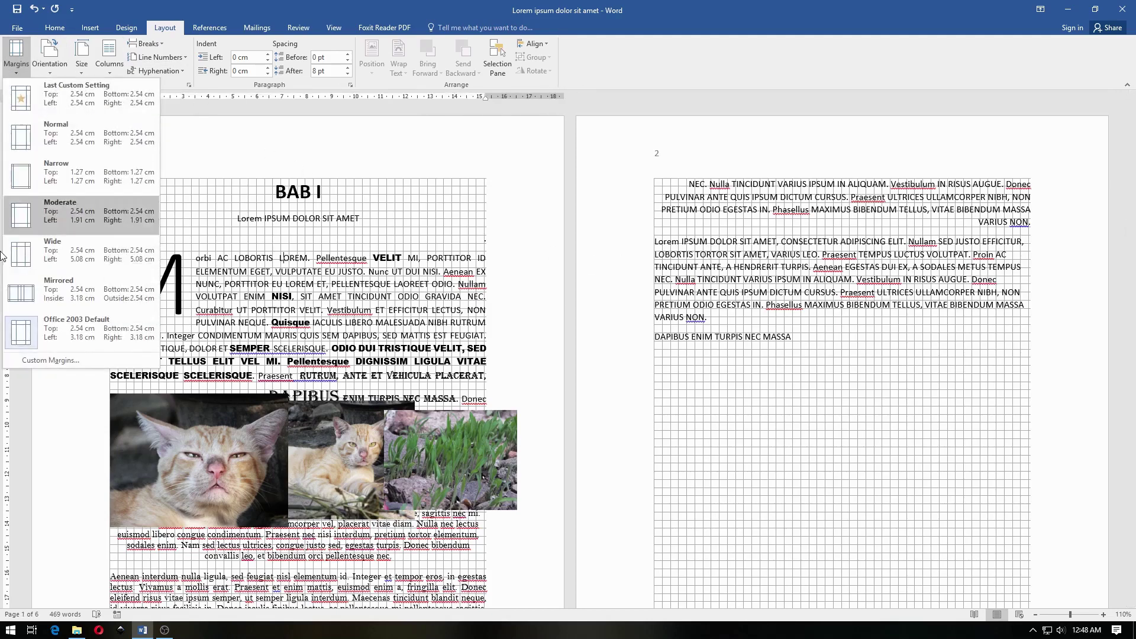
click(97, 359)
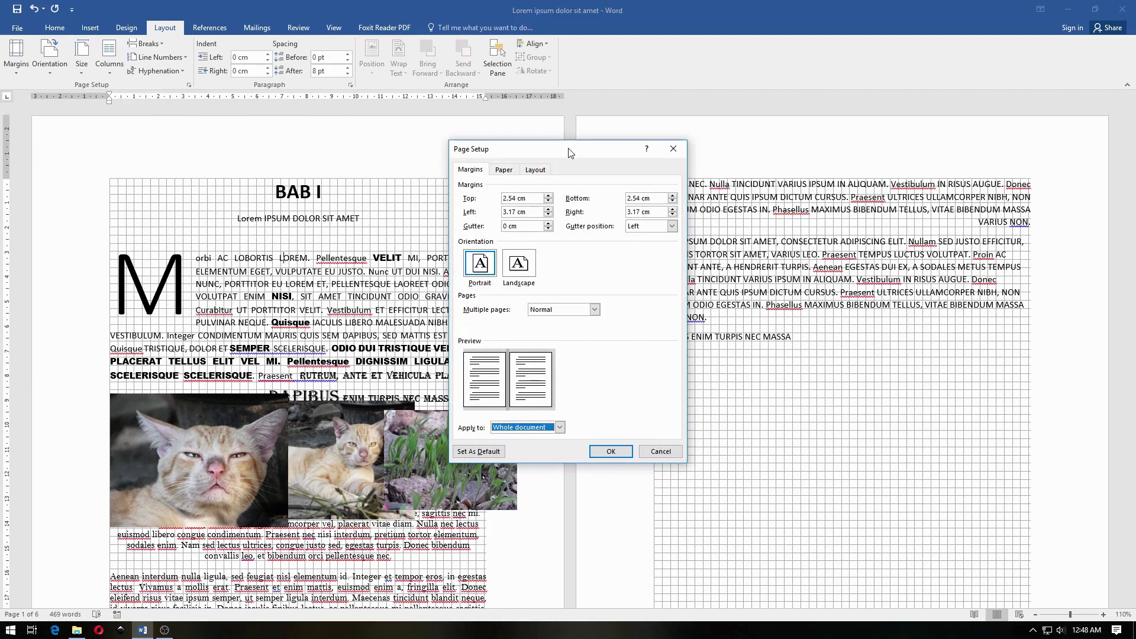
click(657, 451)
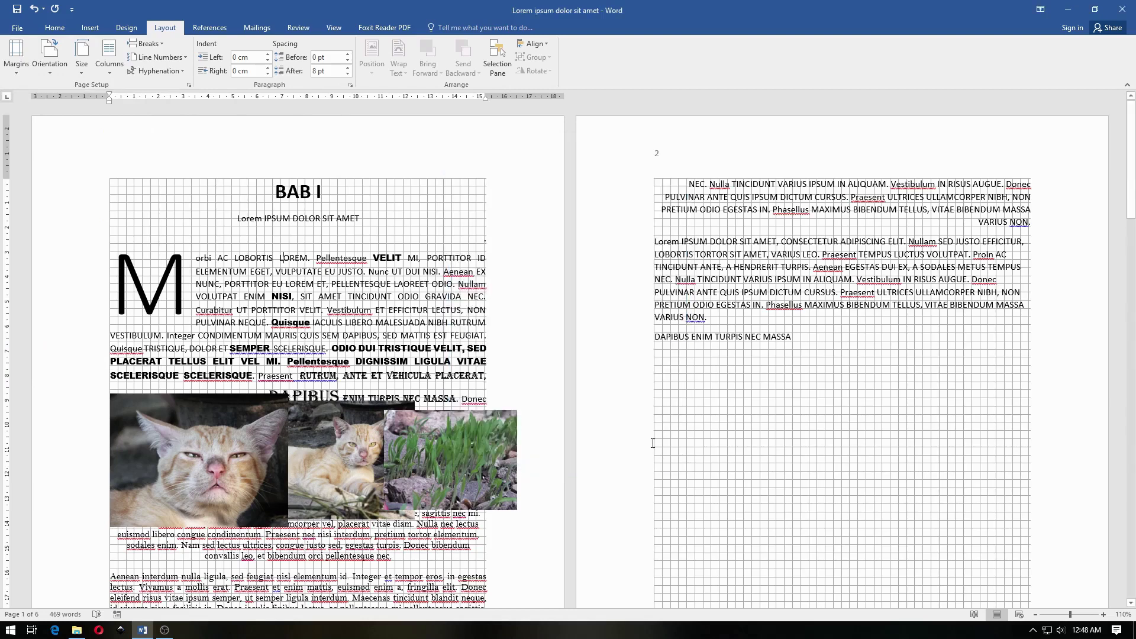